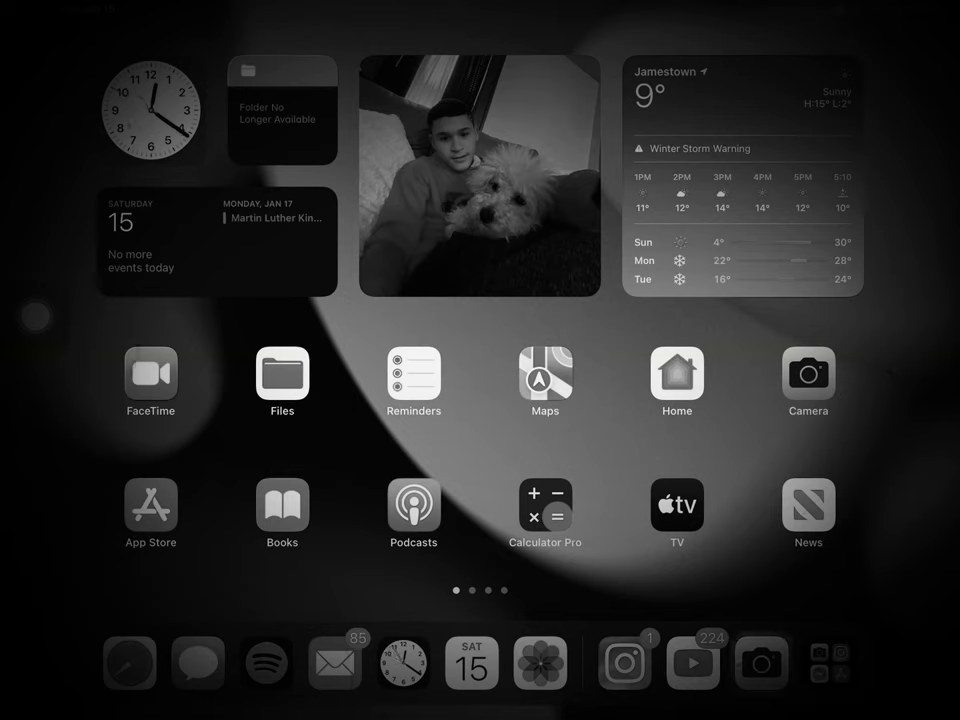
Step: Show the App Library from the Home Screen dock
{"action": "left_click", "coordinate": [826, 662]}
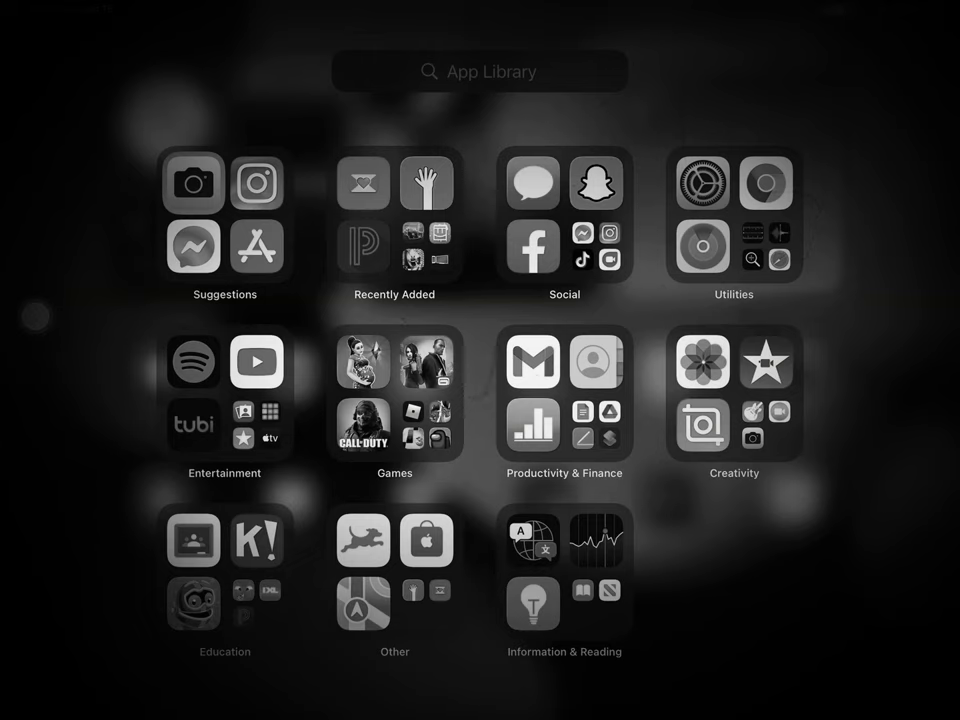
Step: Expand the Games category to list all installed games, including Roblox
{"action": "left_click", "coordinate": [425, 423]}
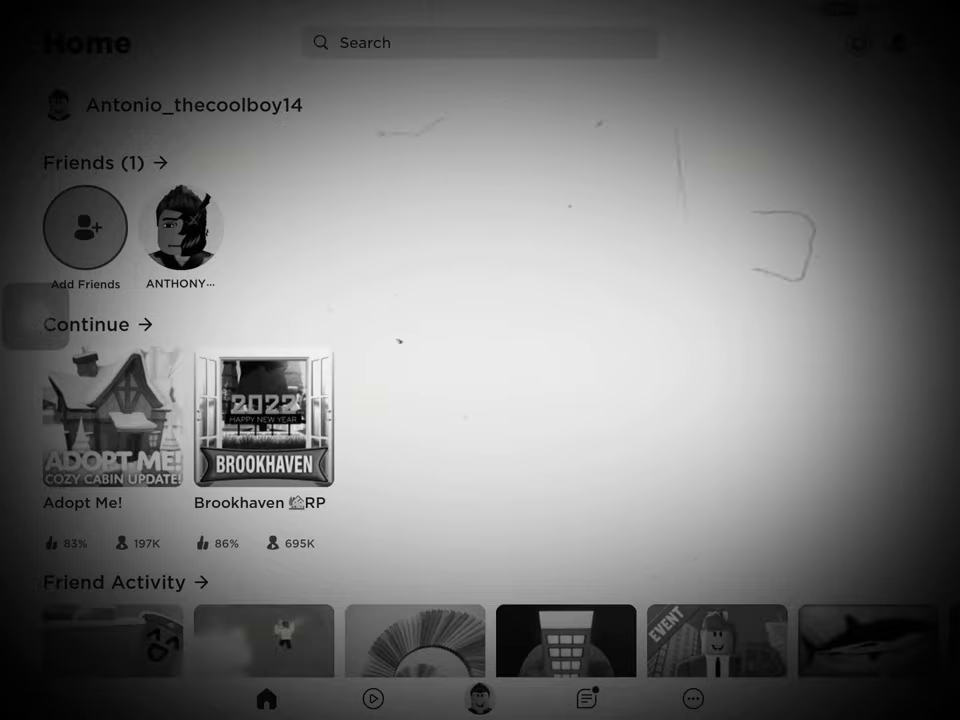
{"action": "scroll", "coordinate": [480, 400], "scroll_direction": "down", "scroll_amount": 5}
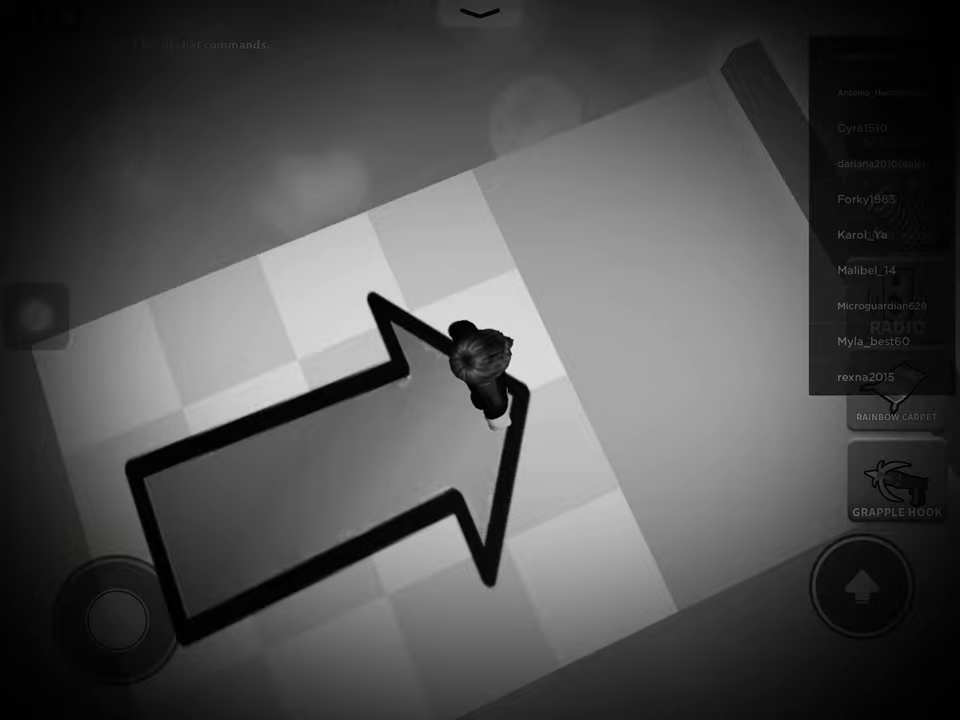
{"action": "left_click_drag", "start_coordinate": [900, 5], "coordinate": [900, 300]}
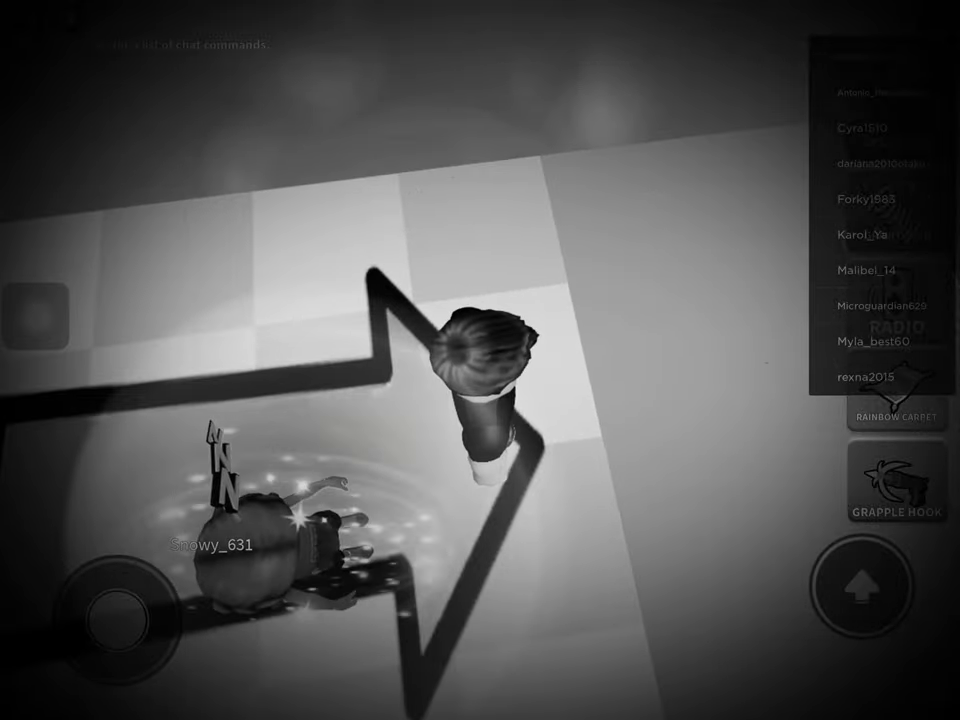
{"action": "left_click_drag", "start_coordinate": [385, 300], "coordinate": [385, 480]}
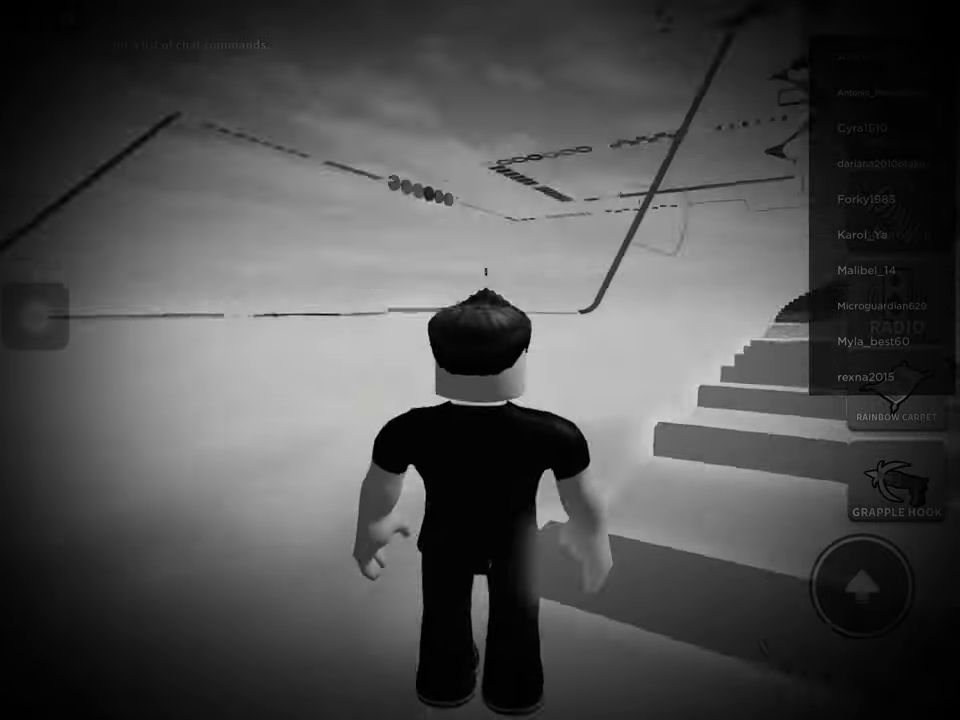
{"action": "mouse_move", "coordinate": [470, 515]}
{"action": "left_mouse_down"}
{"action": "mouse_move", "coordinate": [470, 300]}
{"action": "mouse_move", "coordinate": [480, 420]}
{"action": "left_mouse_up"}
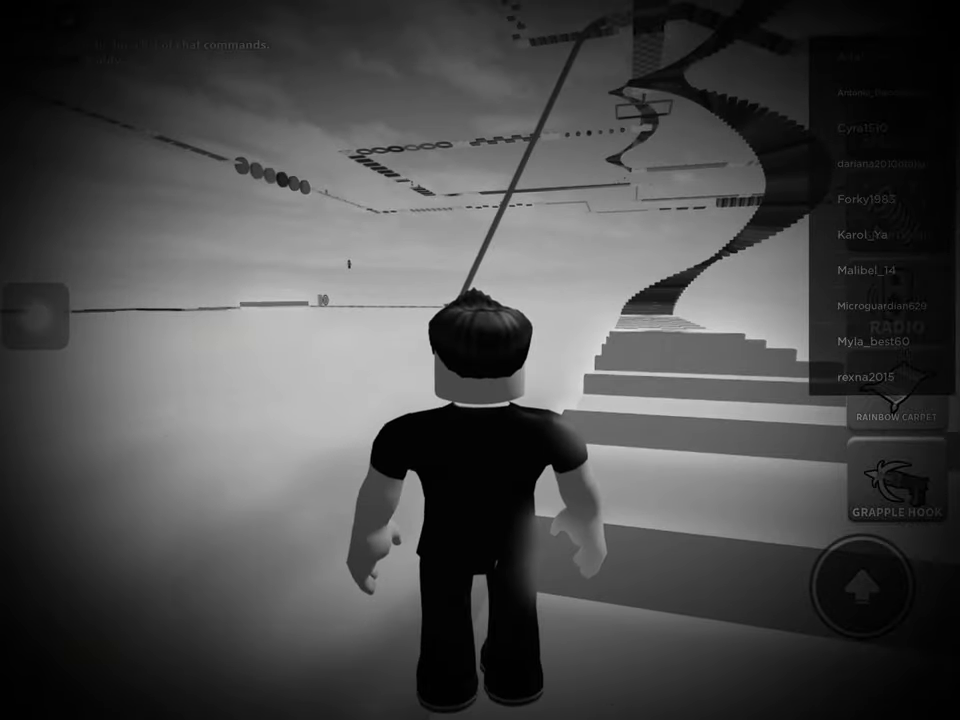